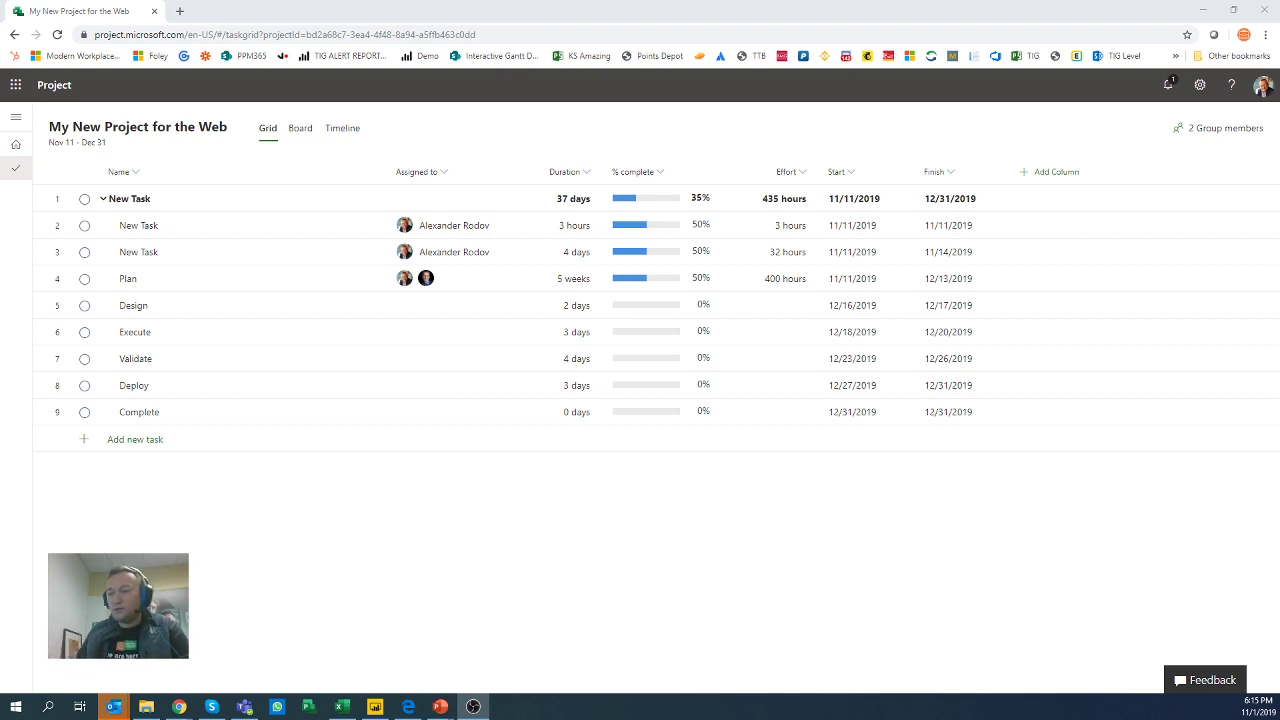
- Bring Teams forward and open the PPM 365 team's General channel conversation feed
click(244, 706)
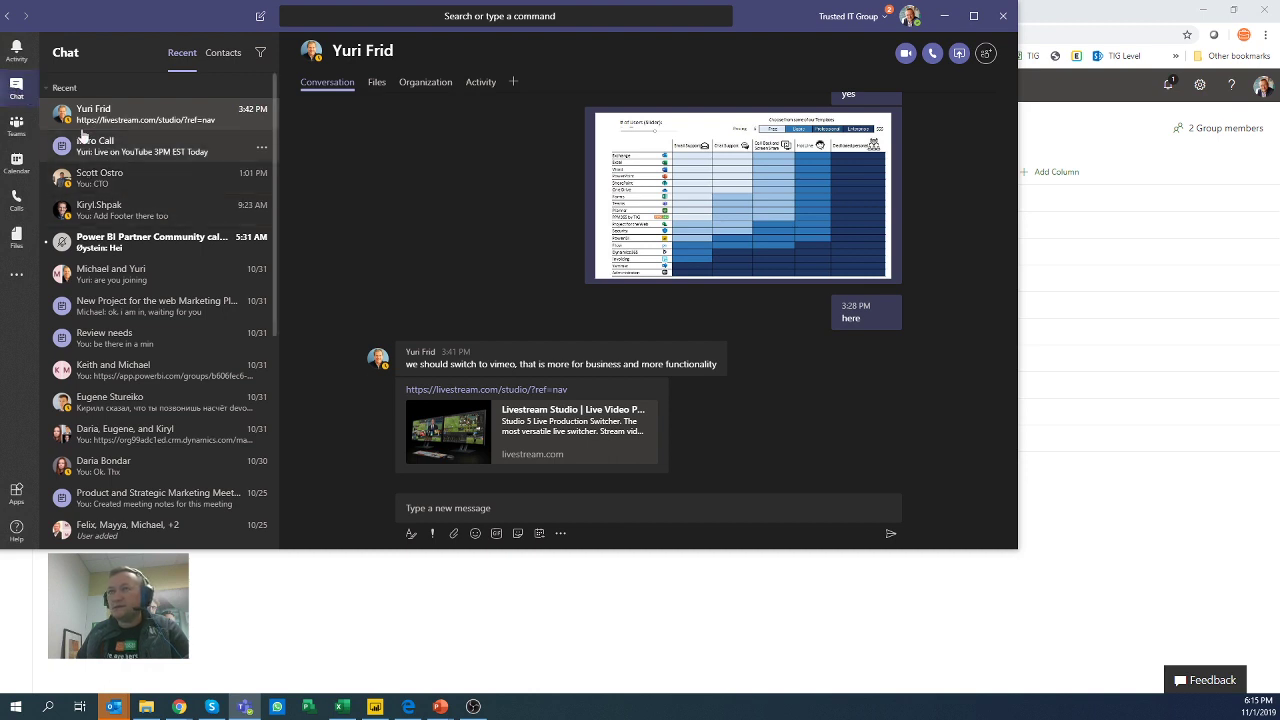
click(22, 136)
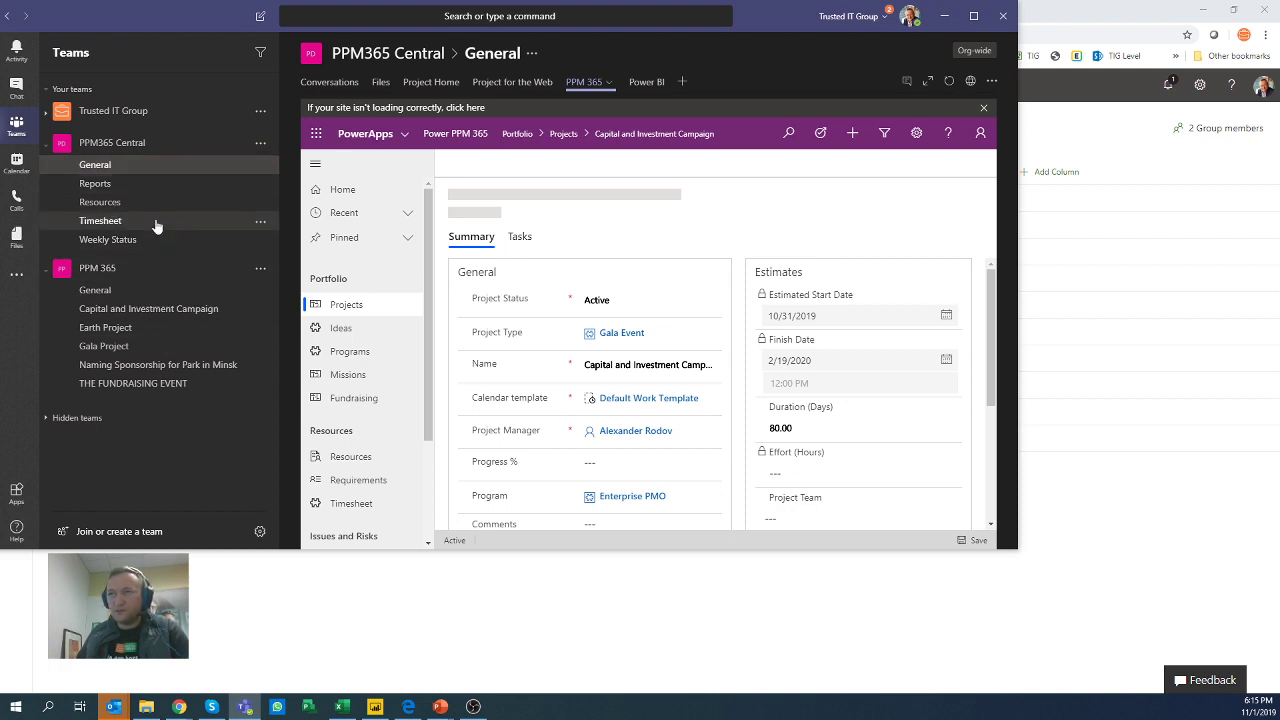
click(330, 82)
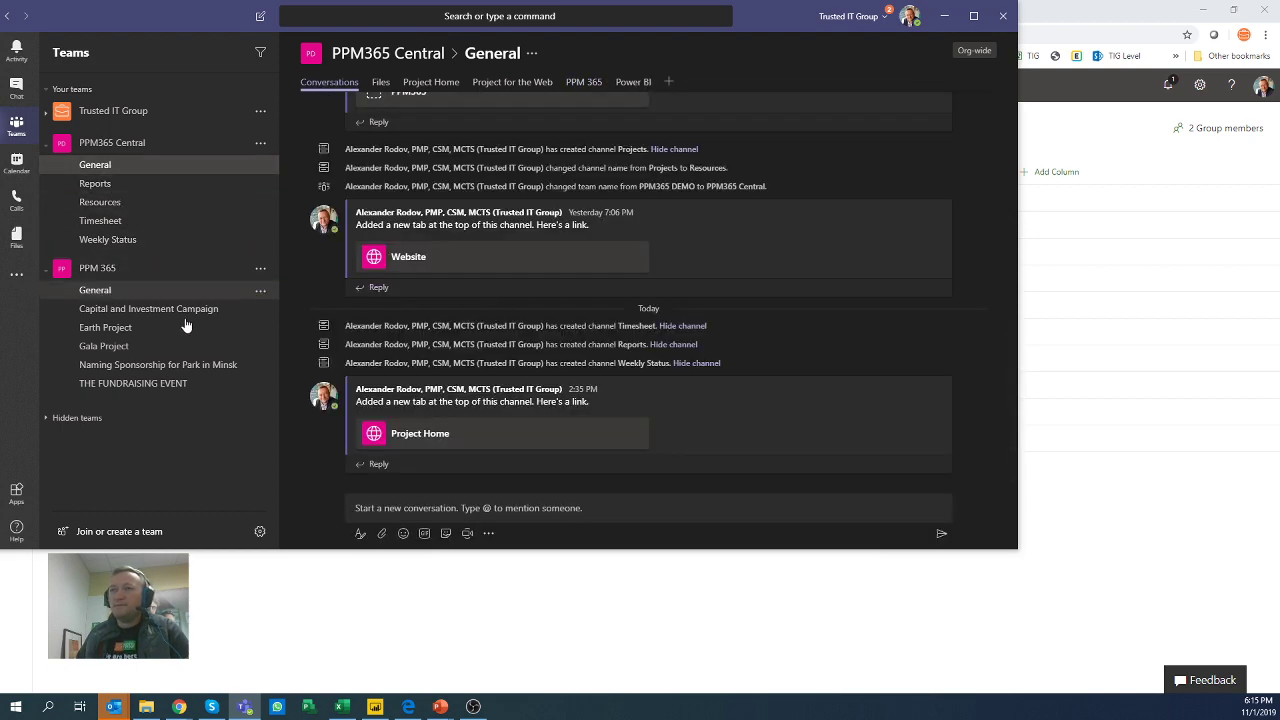
click(95, 290)
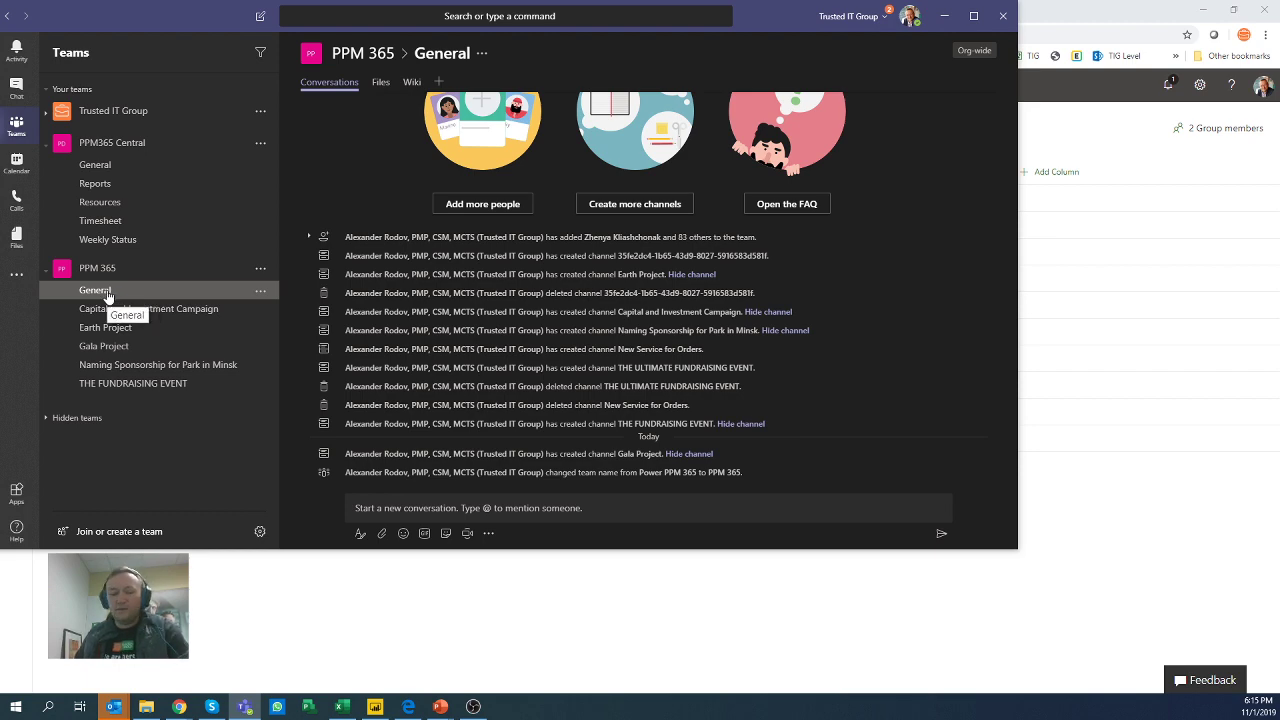
- Copy the Project for the web grid page's full URL from Chrome and return to Teams
drag(750, 12, 946, 94)
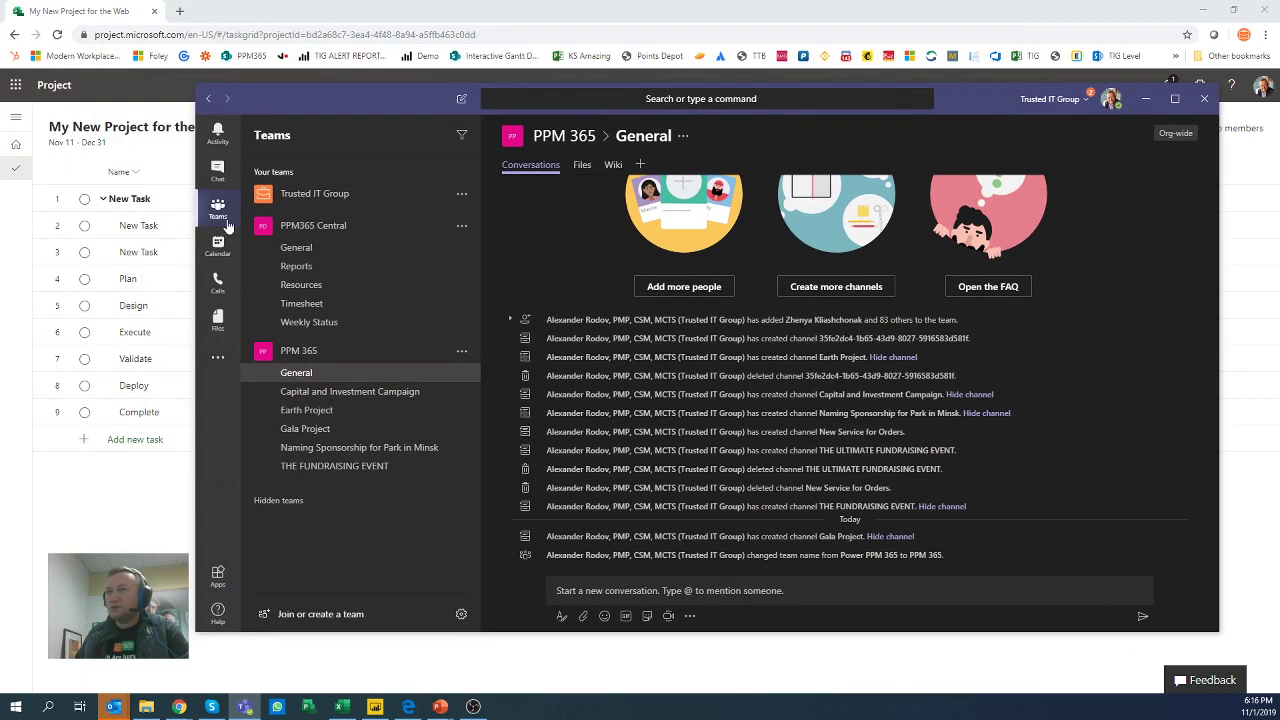
click(100, 540)
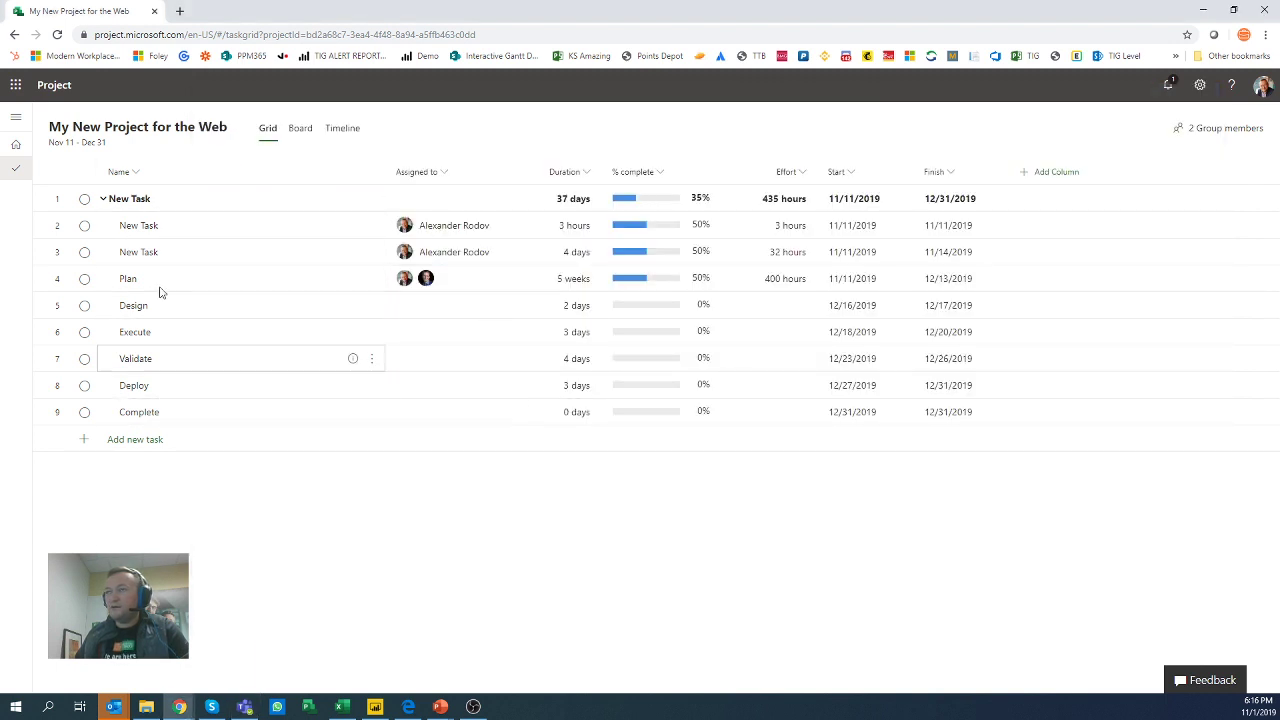
click(271, 34)
key(ctrl+c)
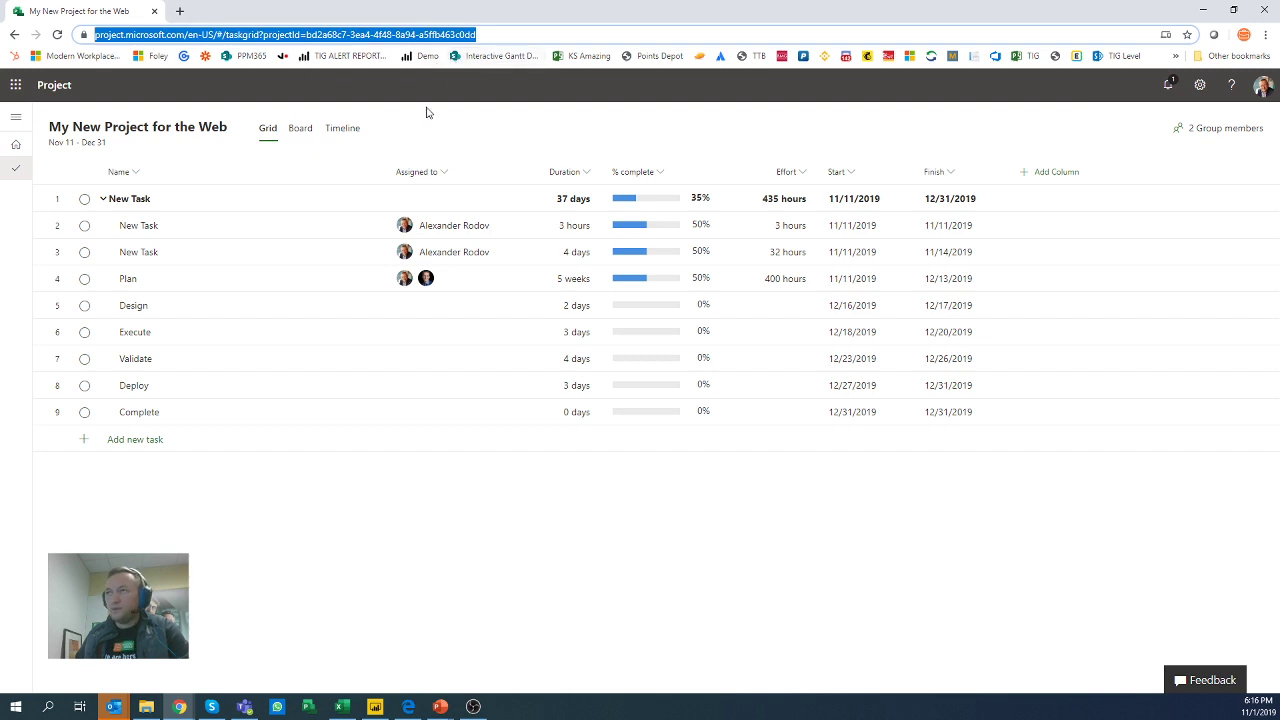
key(alt+Tab)
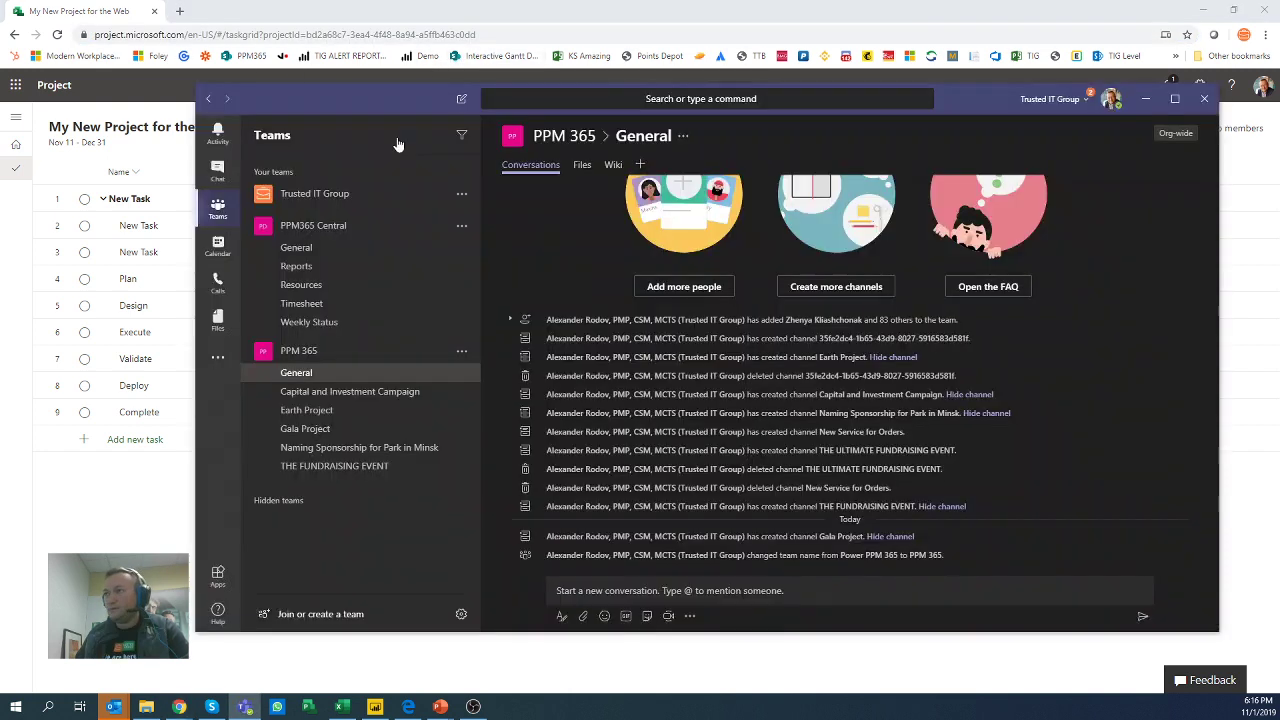
- Add a Website tab named 'My Project for the Web Project ABC' using the pasted project grid URL
click(641, 165)
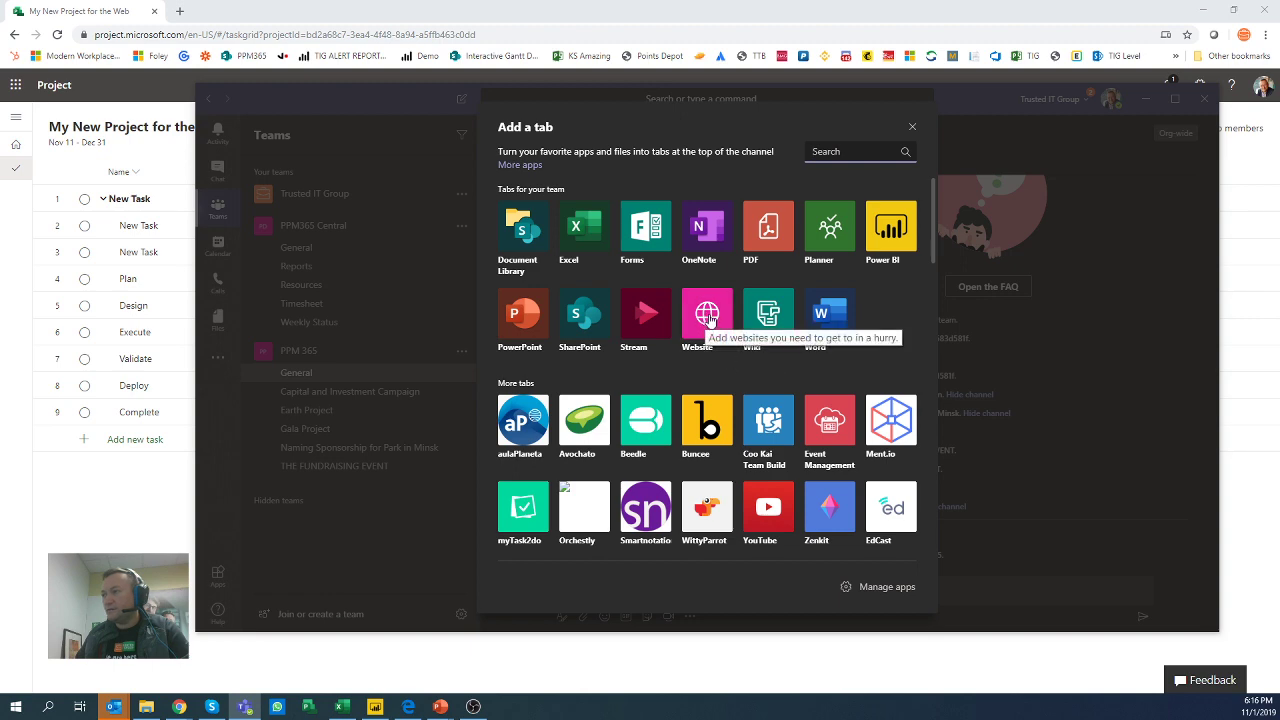
click(706, 316)
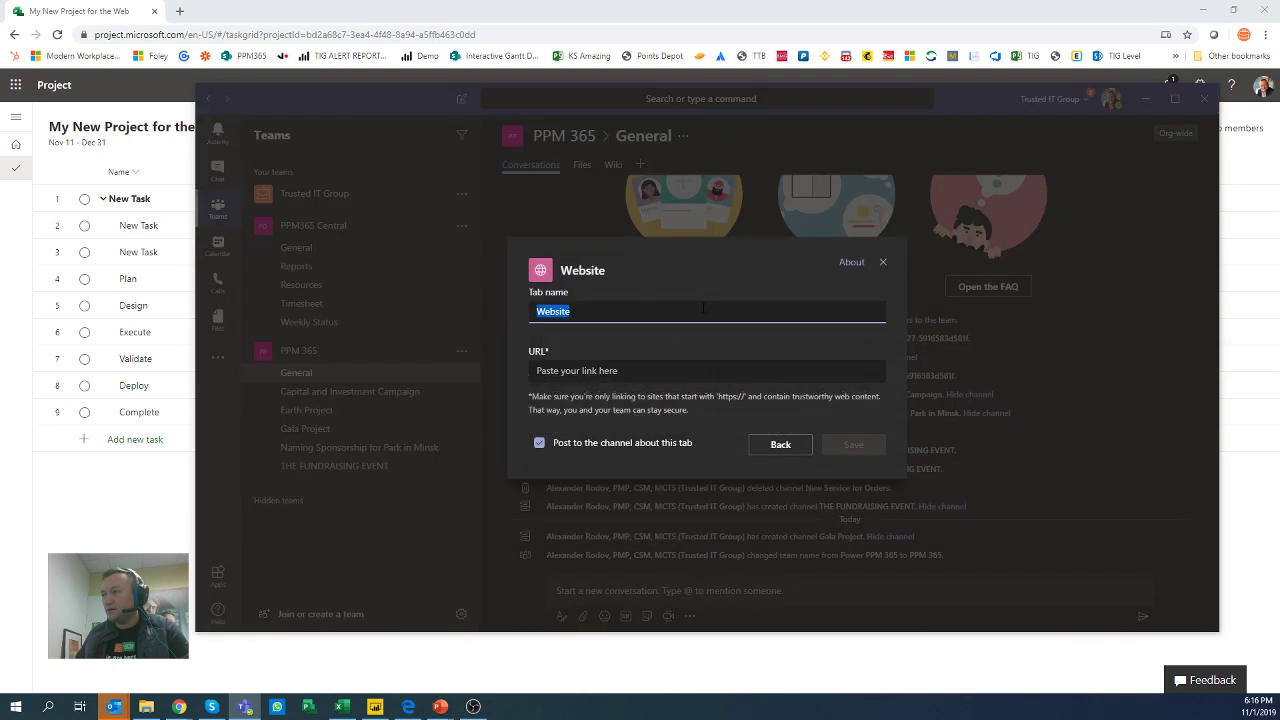
click(587, 311)
key(shift+Left)
key(shift+Left)
key(shift+Left)
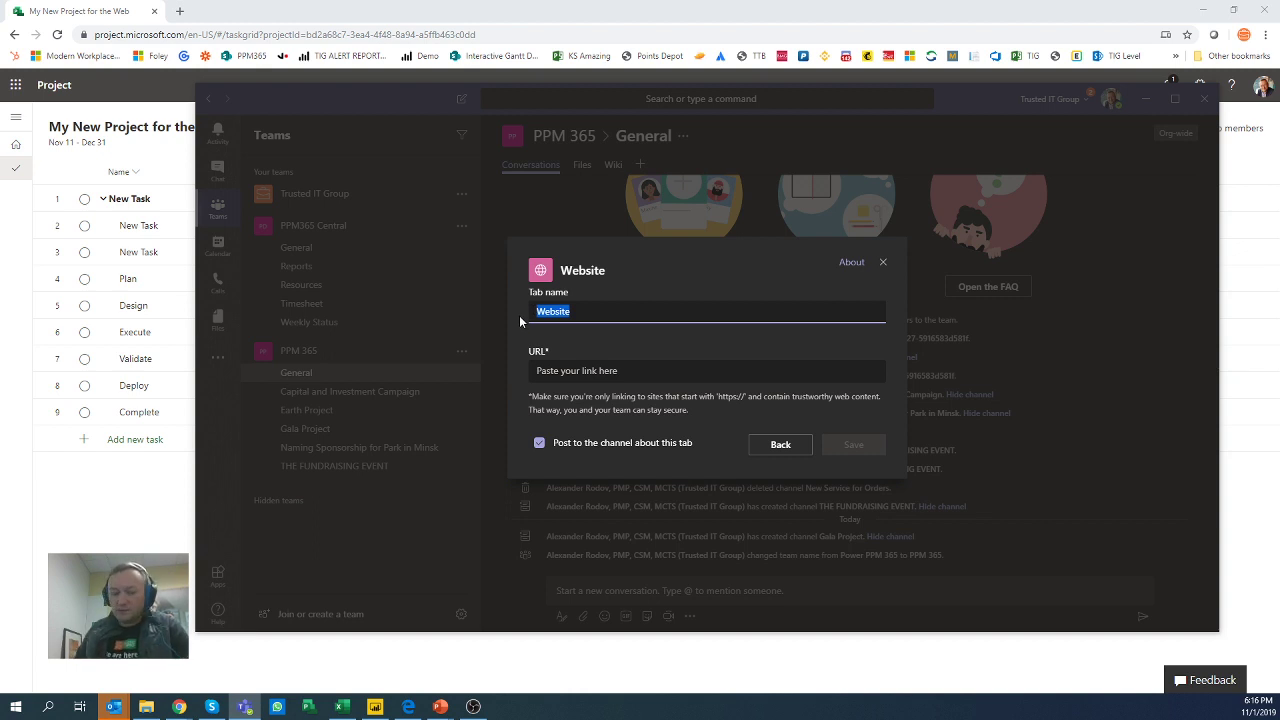
text(My)
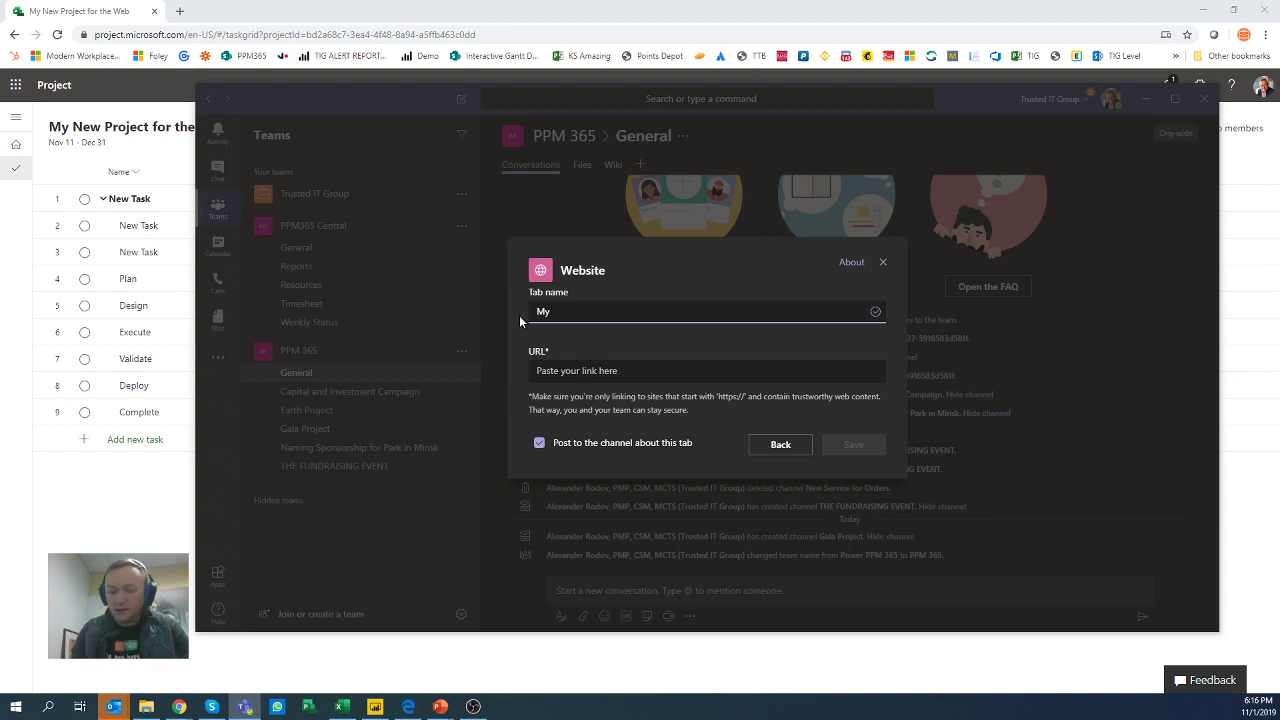
text( Project)
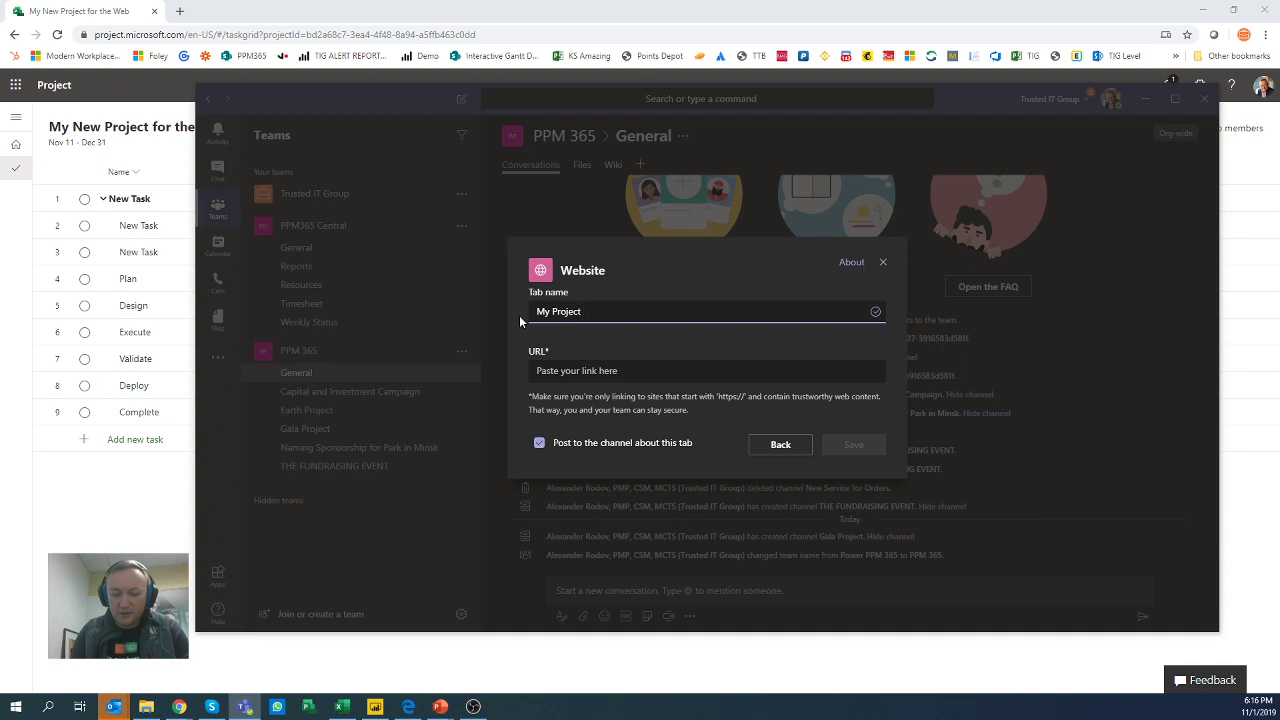
text( for the Web)
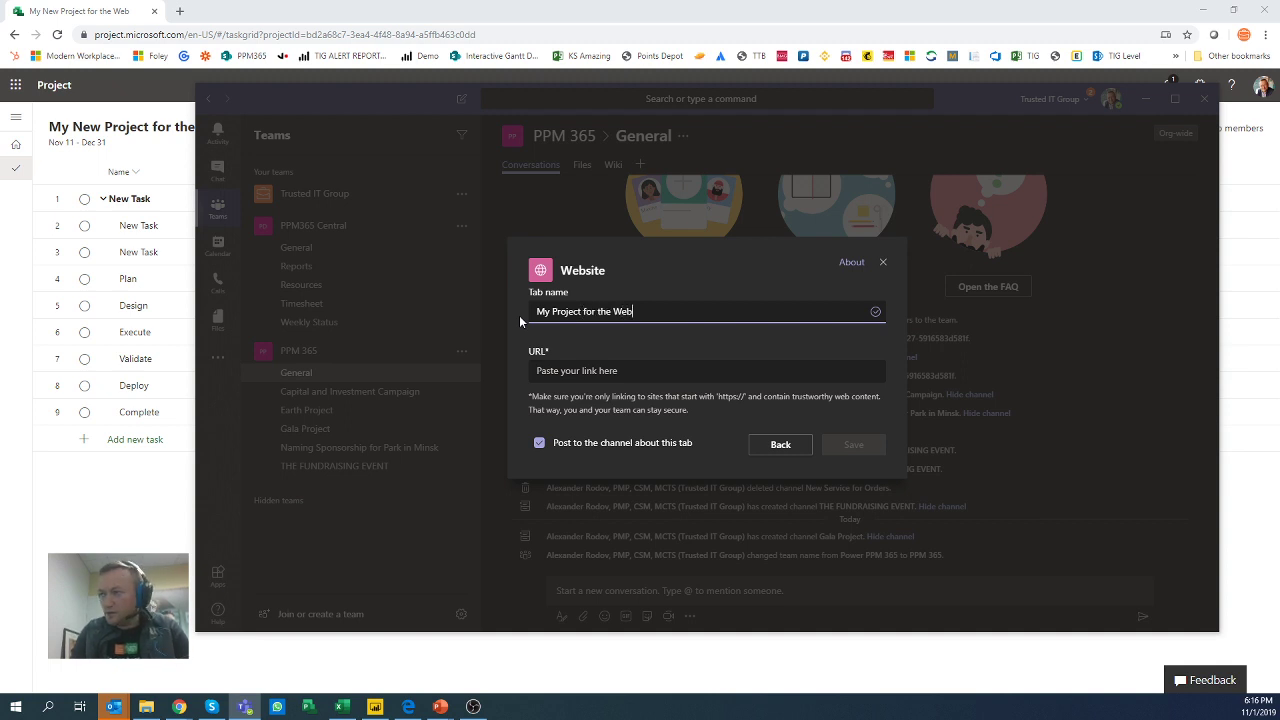
text( Project )
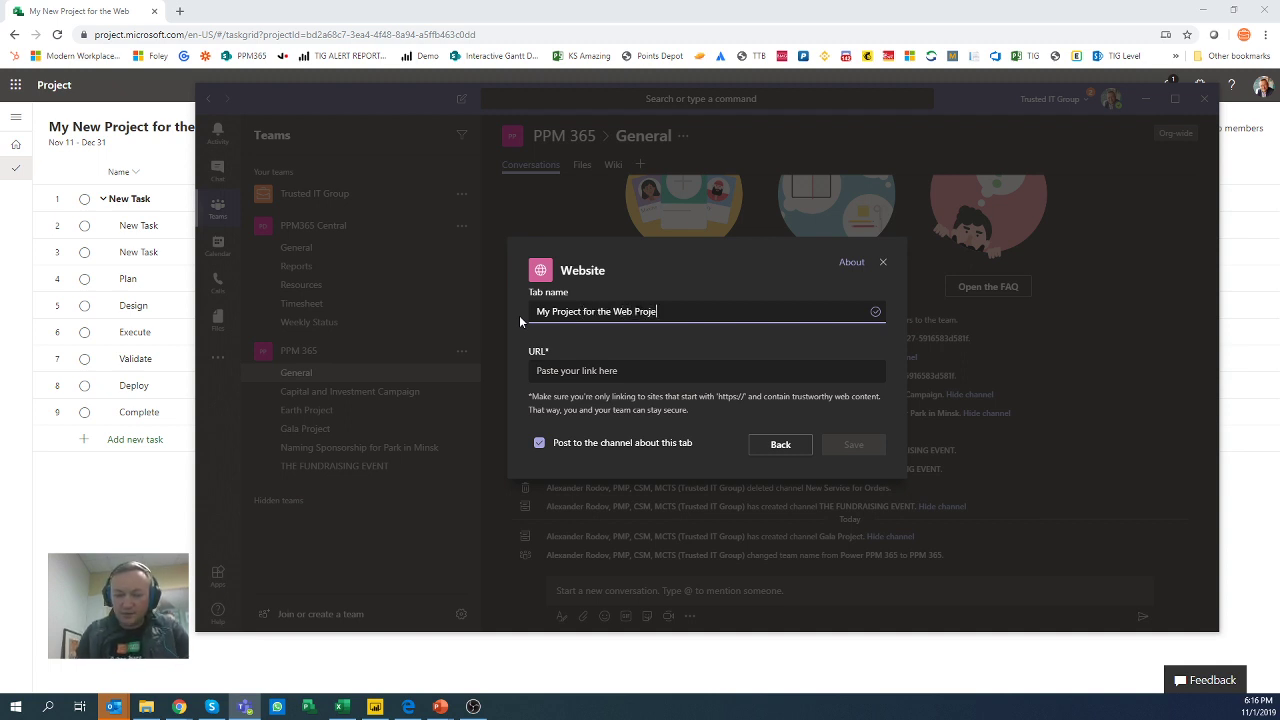
text(ABC)
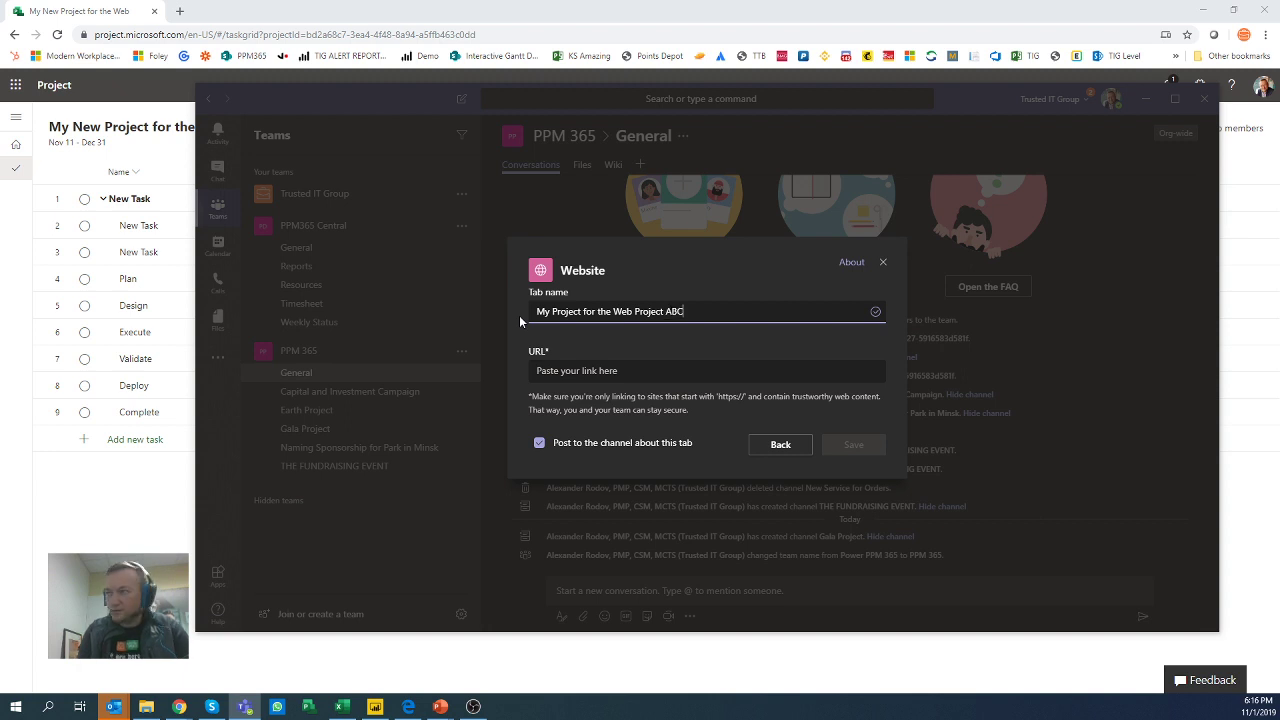
click(660, 371)
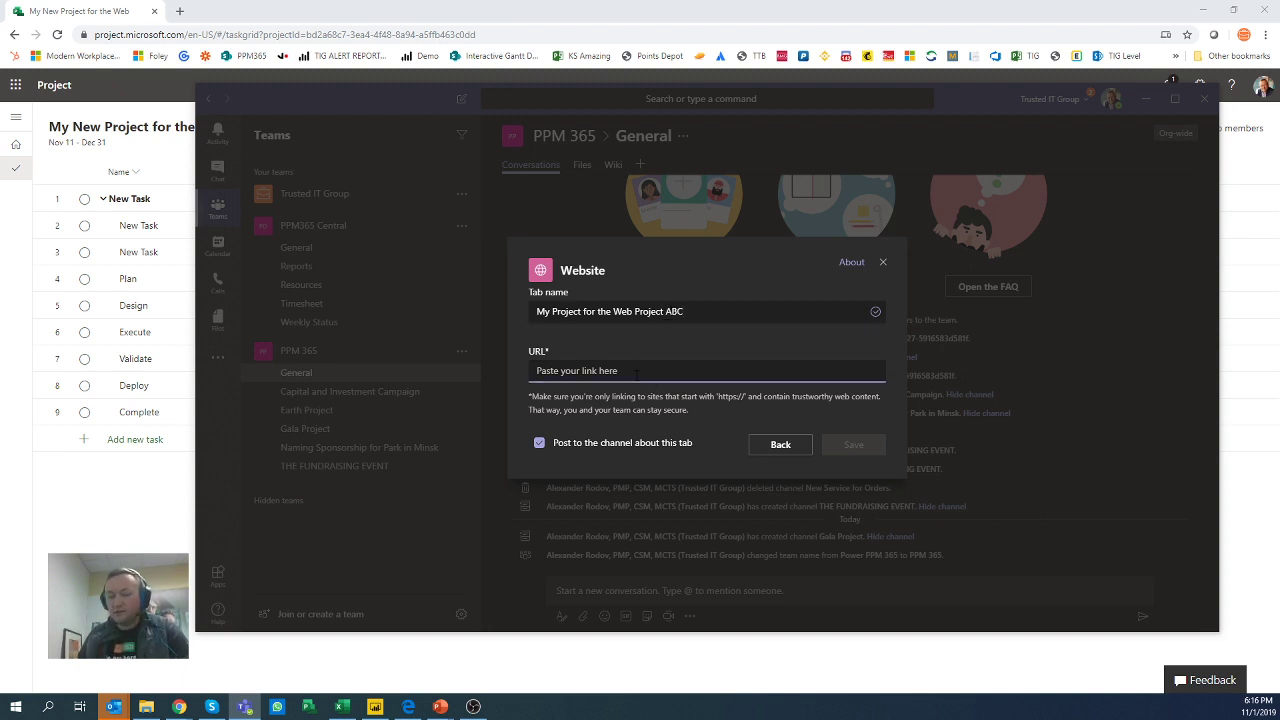
key(ctrl+v)
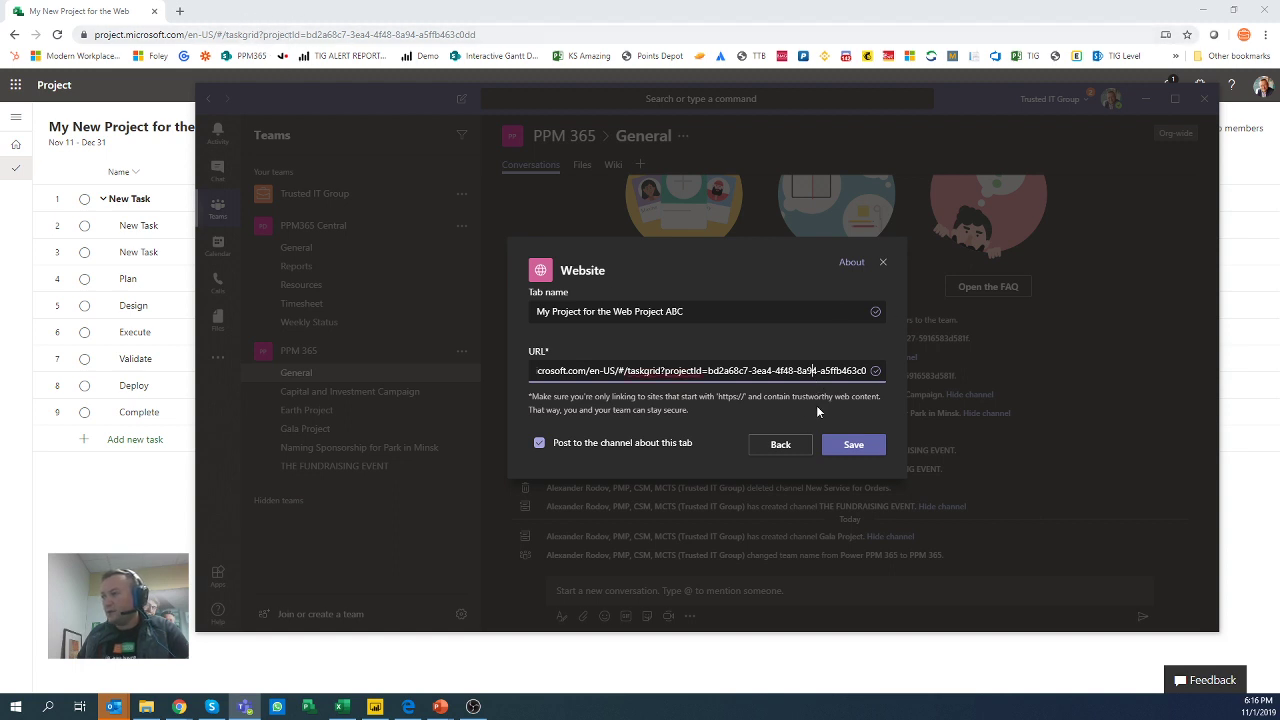
- Save the new Website tab and maximize Teams to show the project task grid
click(853, 446)
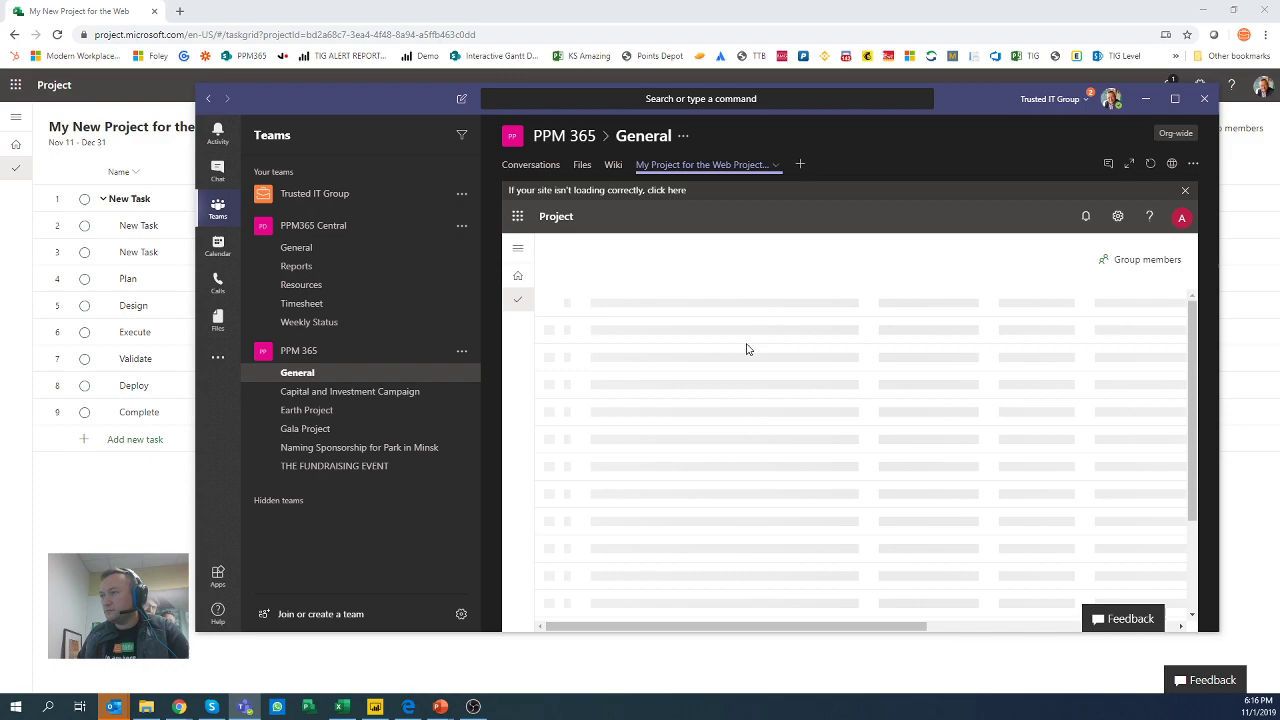
drag(418, 102, 454, 203)
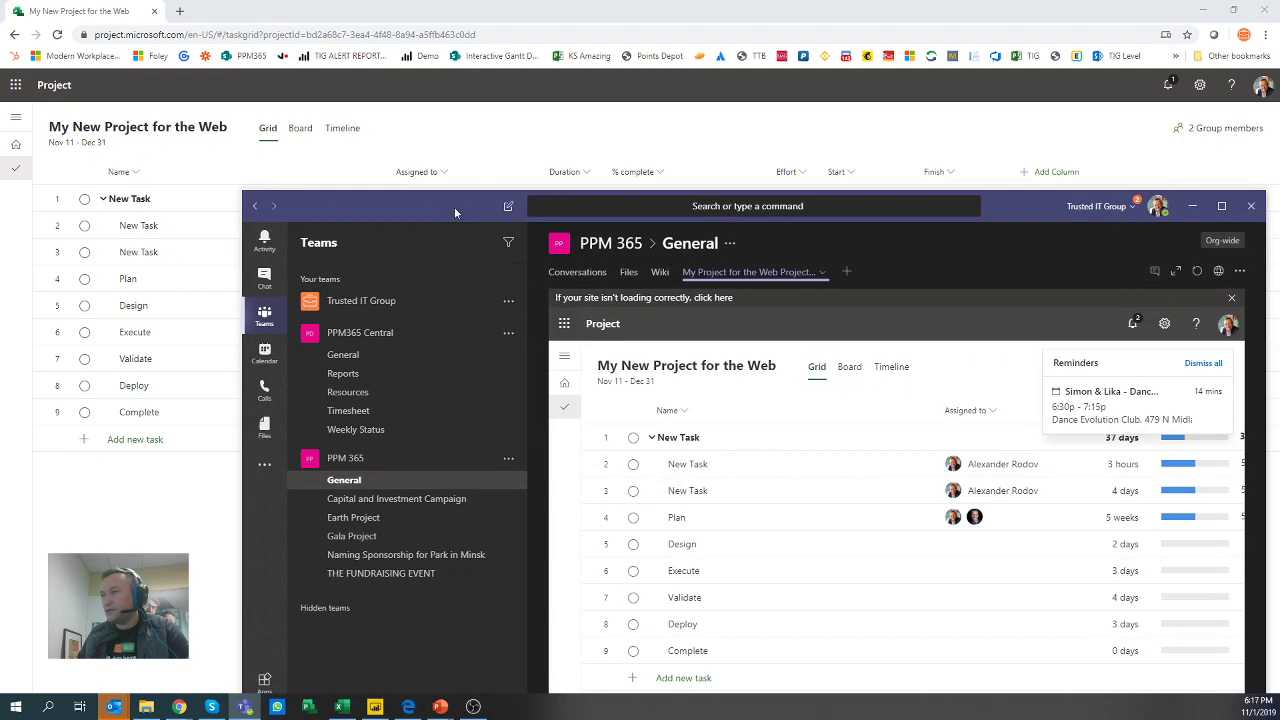
drag(454, 207, 329, 77)
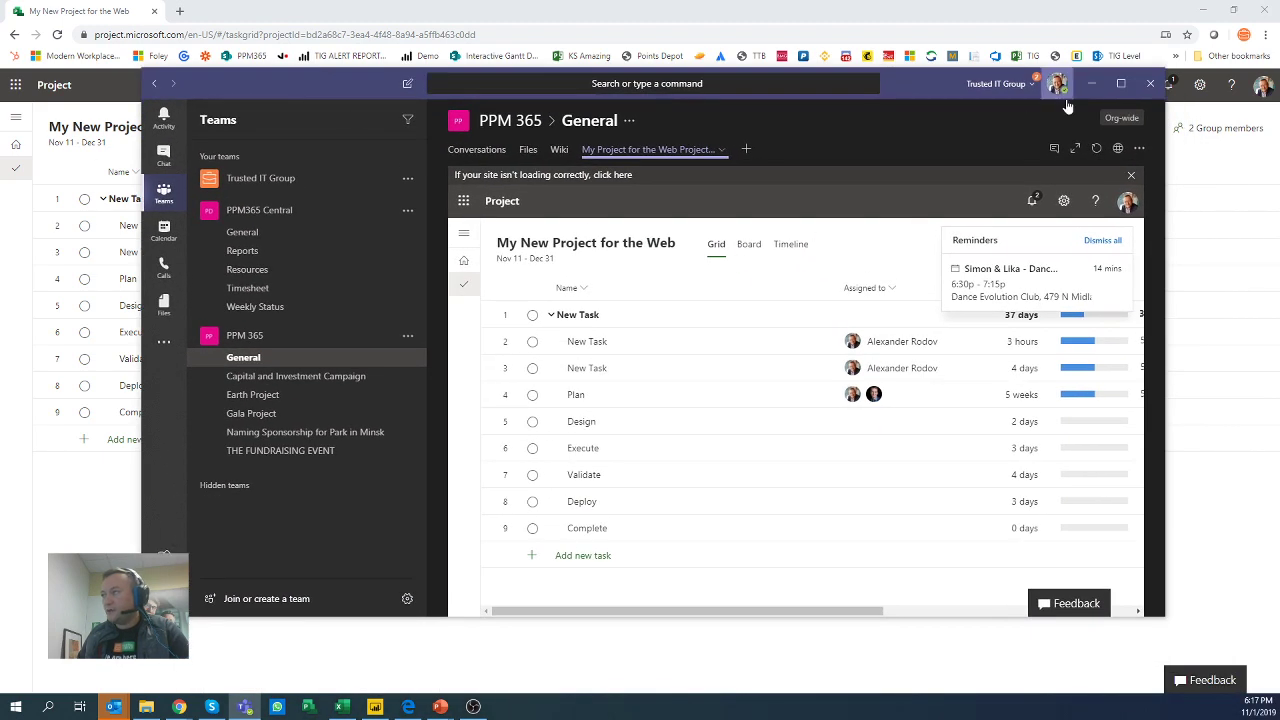
click(1122, 85)
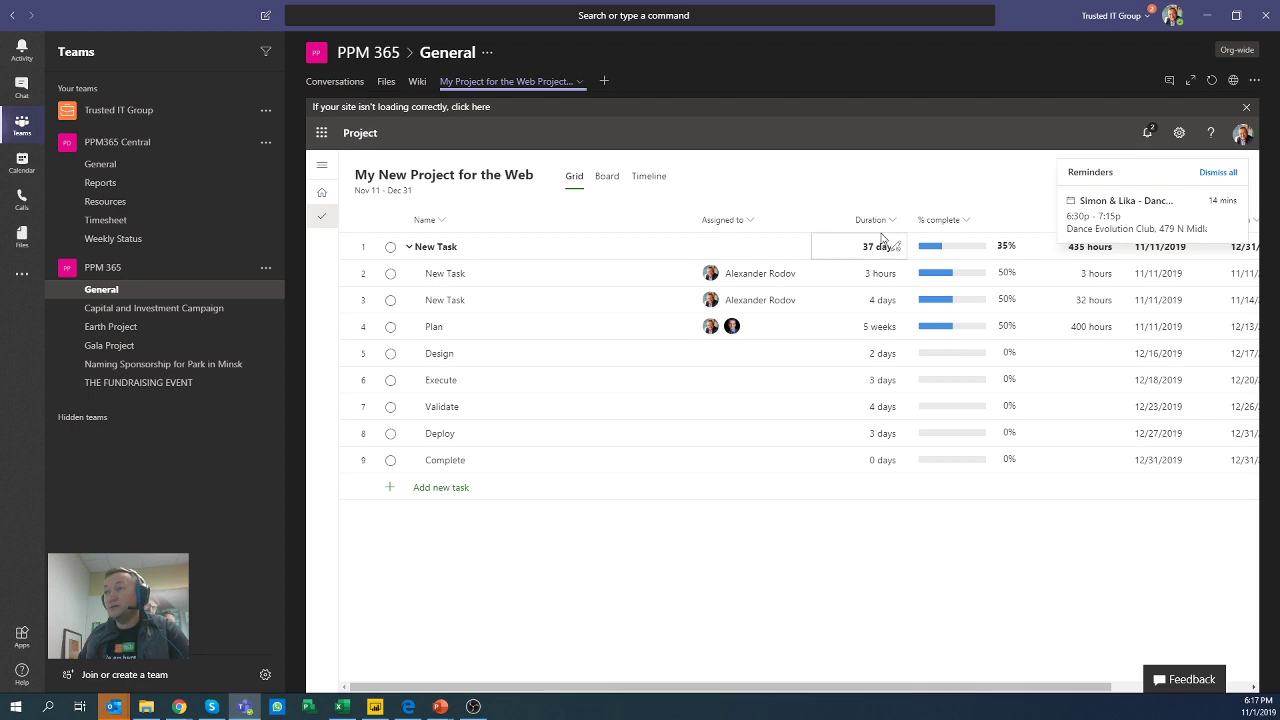
- In the project tab's settings, append &dynamicsUI=true to the URL and save
click(579, 82)
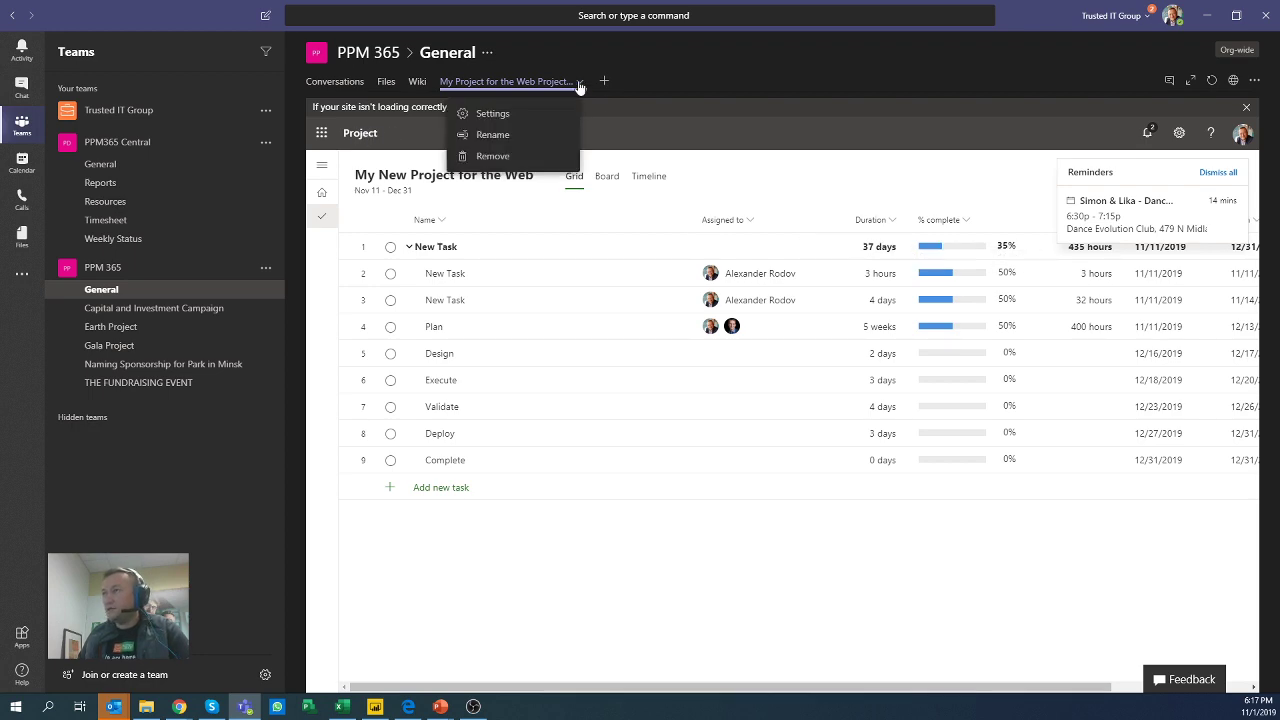
click(505, 117)
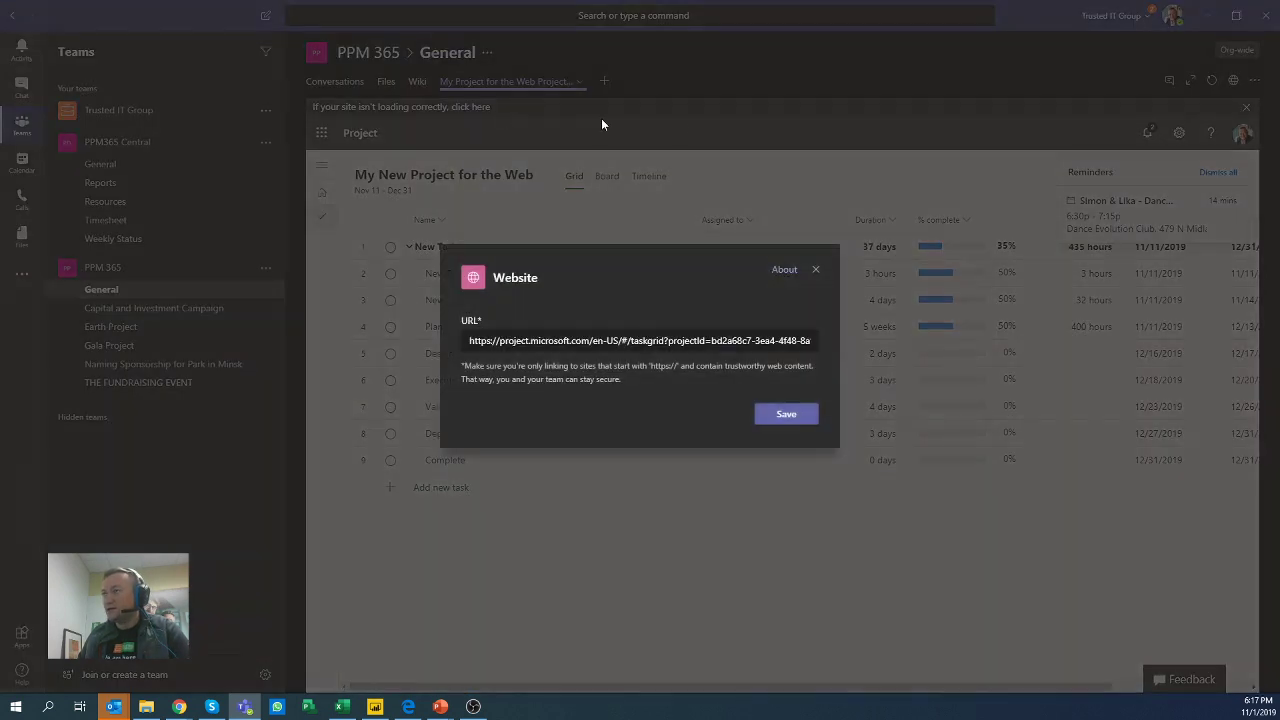
drag(776, 341, 874, 344)
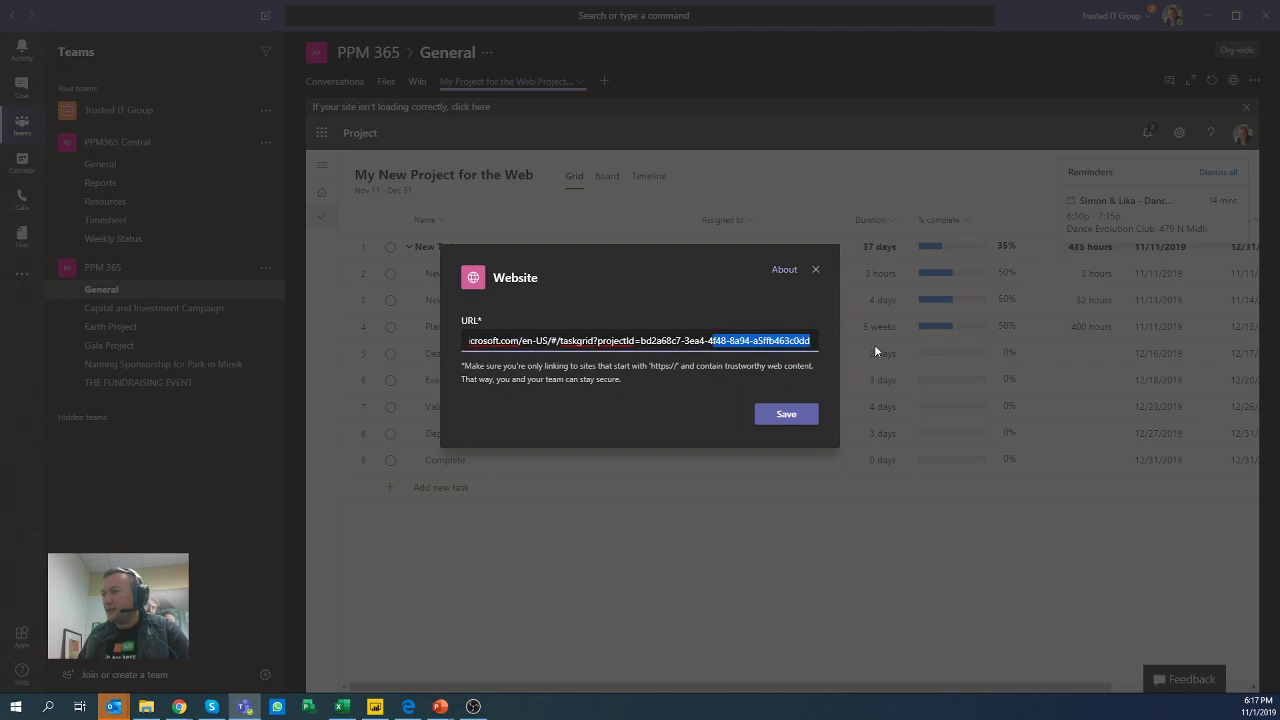
click(822, 345)
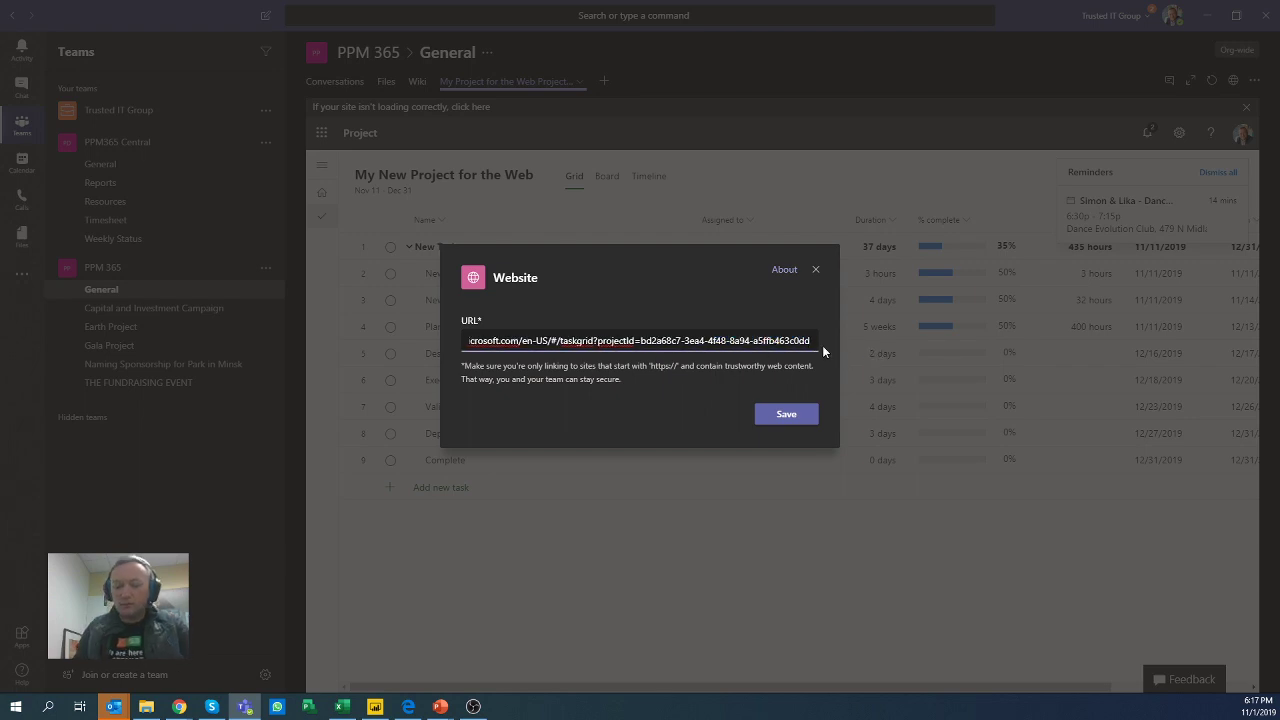
text(8)
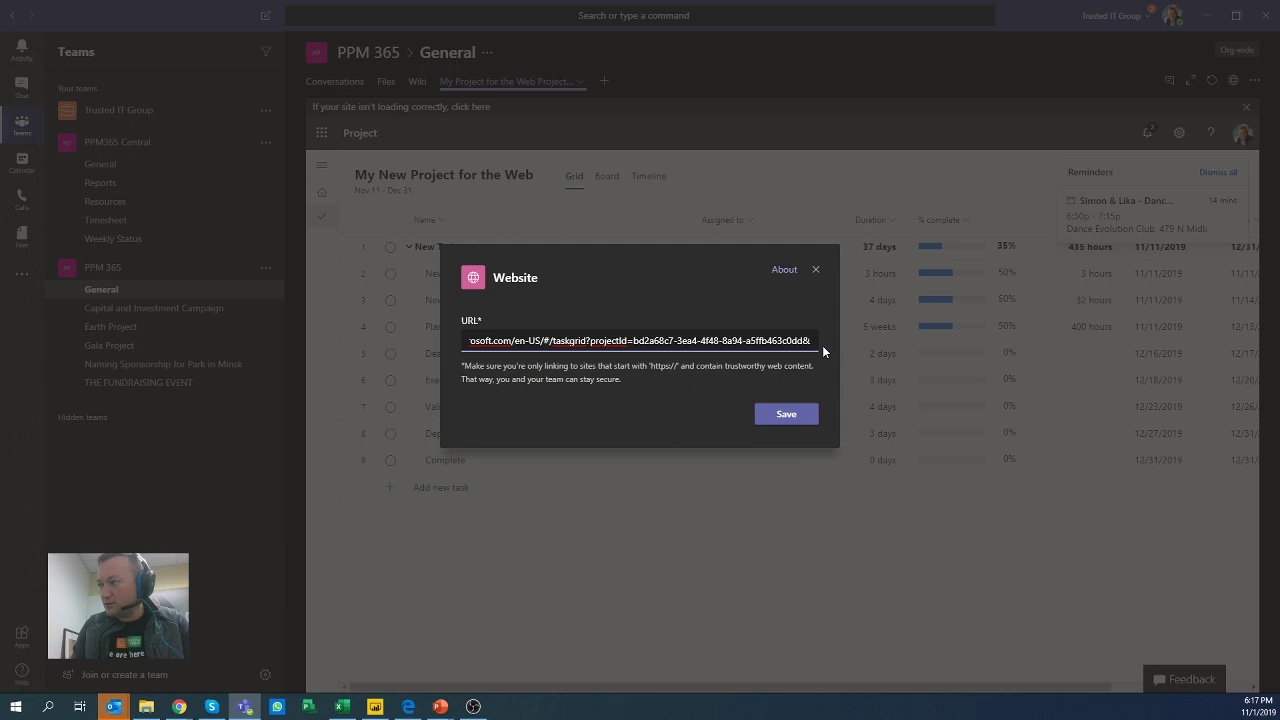
text(d)
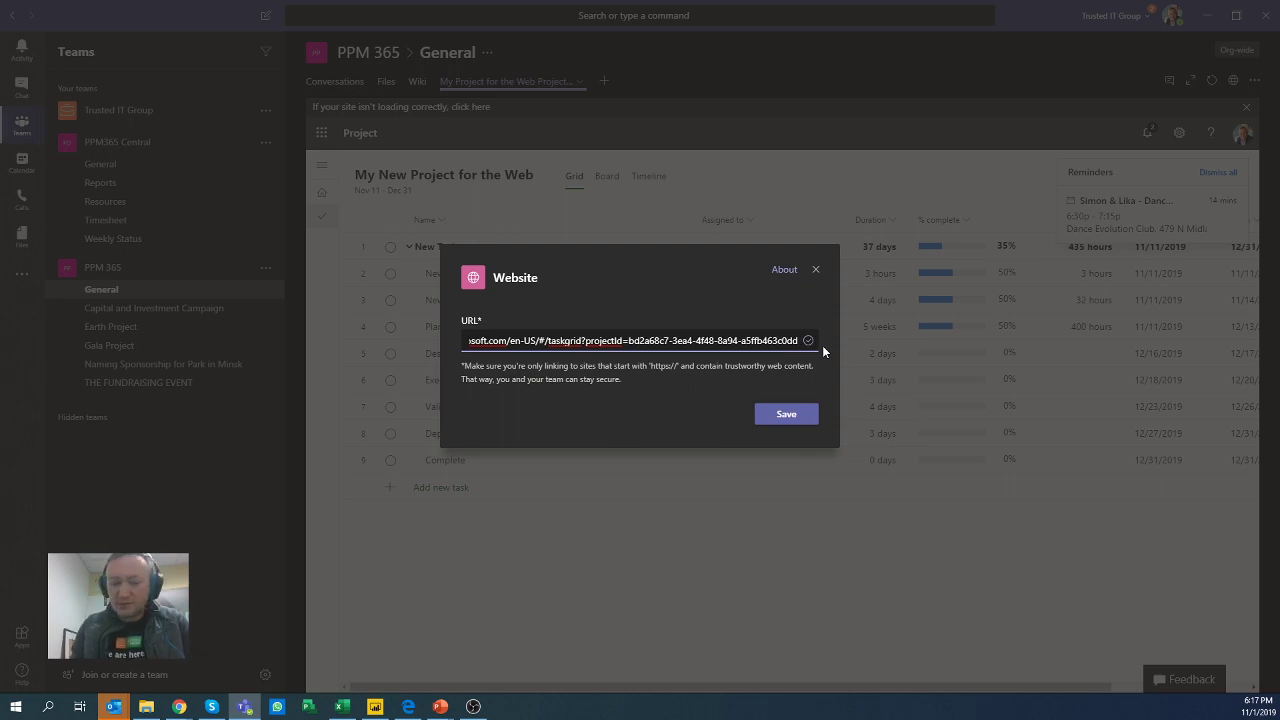
text(8)
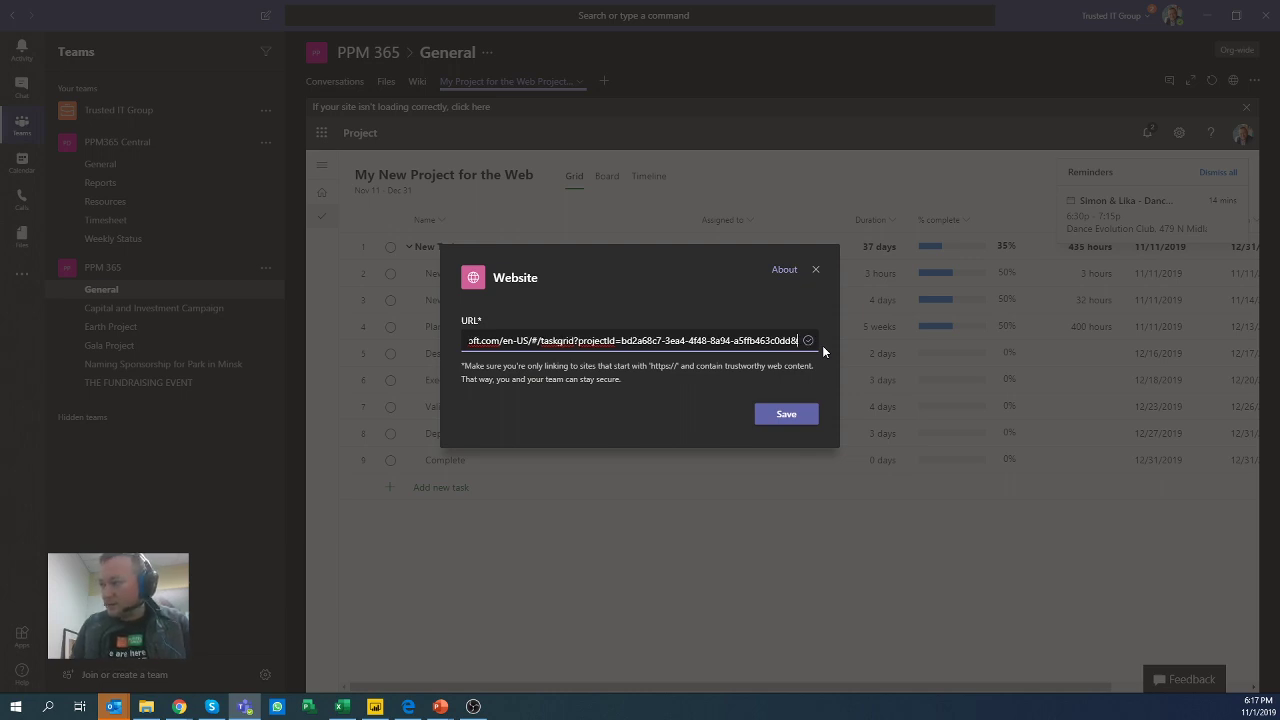
text(dynamics)
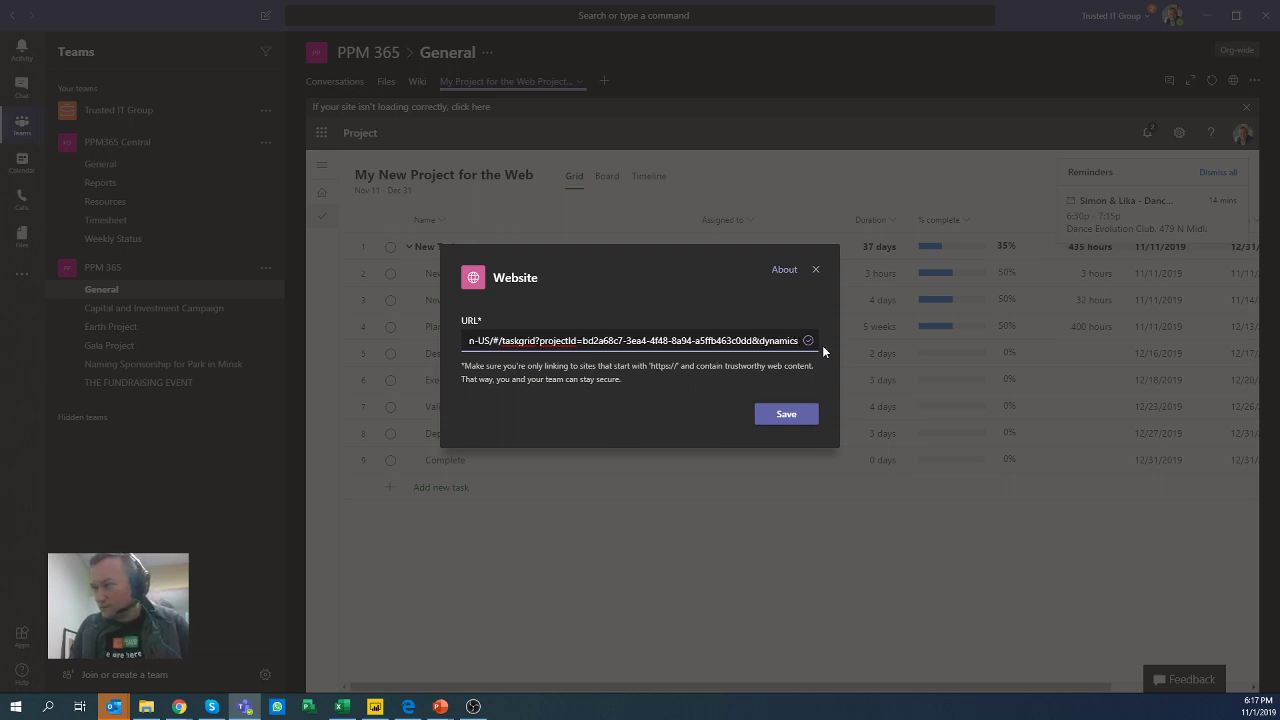
text(U)
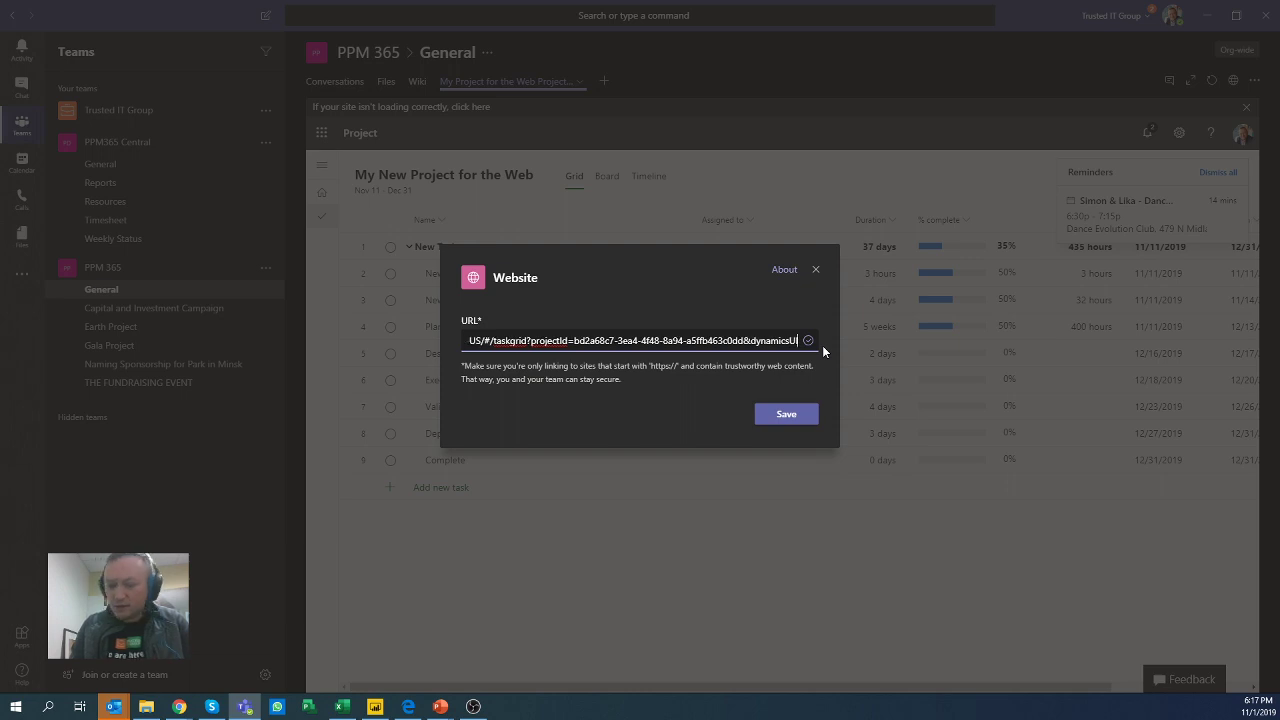
text(I=true)
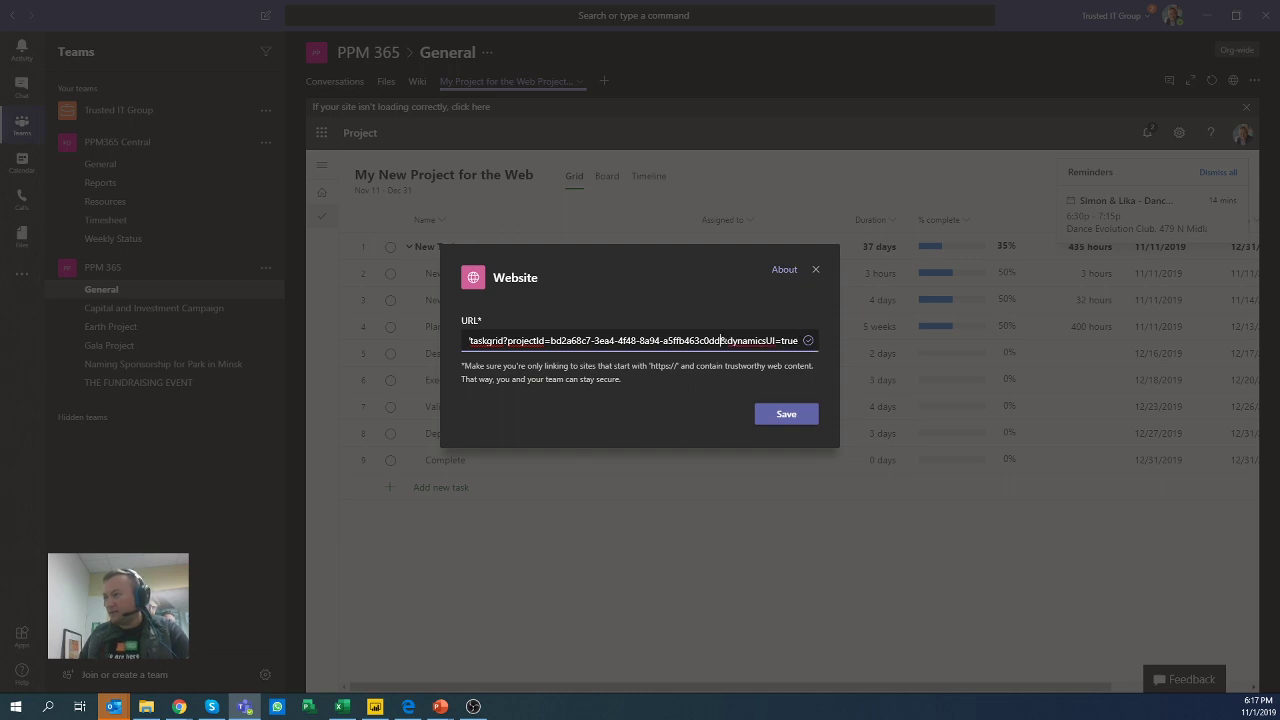
drag(721, 340, 812, 350)
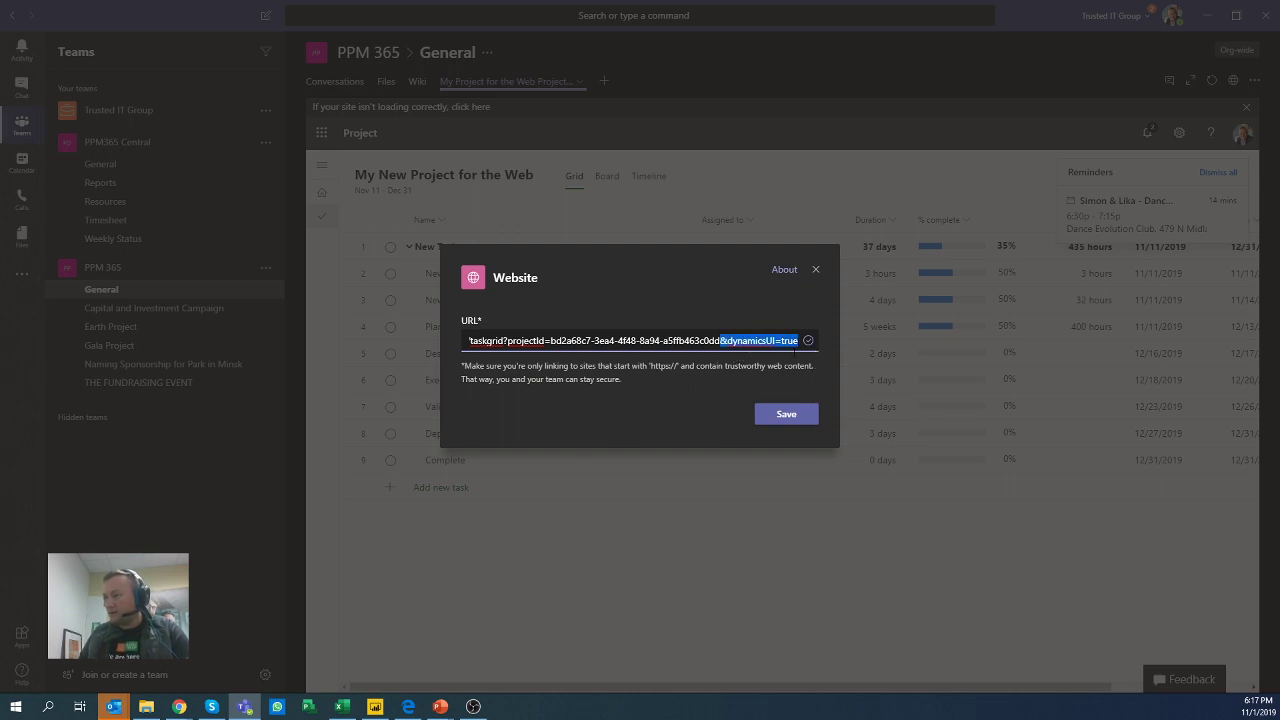
click(786, 416)
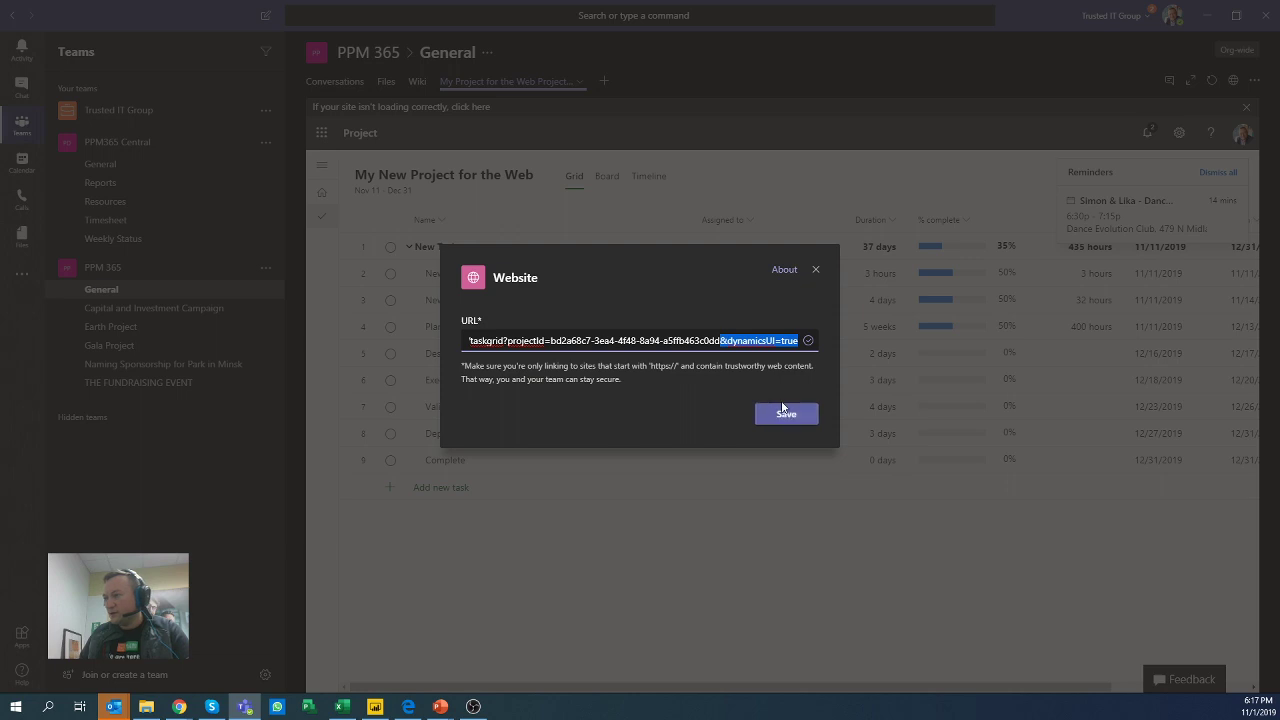